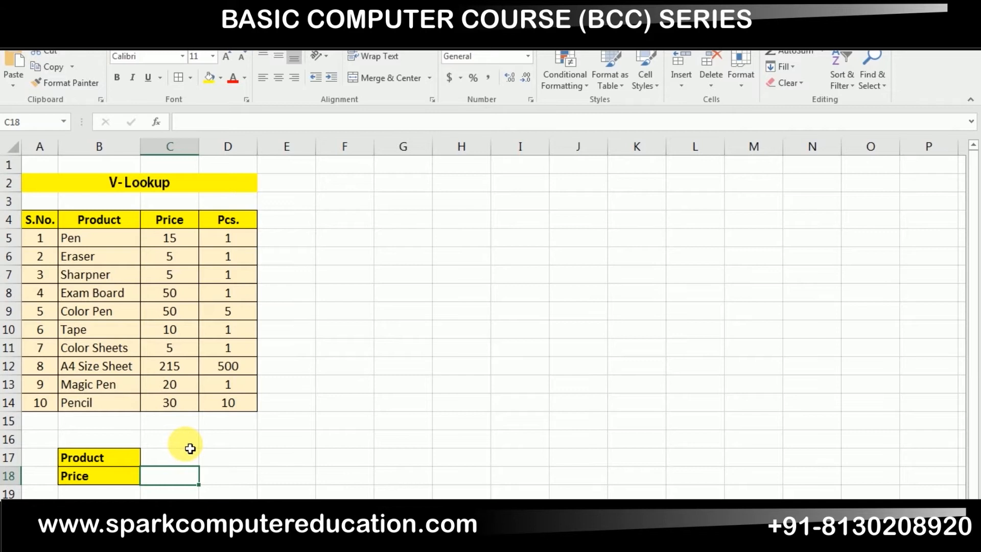
Step: Enter a VLOOKUP formula in C18 that looks up C17 in B4:C14 and returns column 2 with an exact match (FALSE)
text(=)
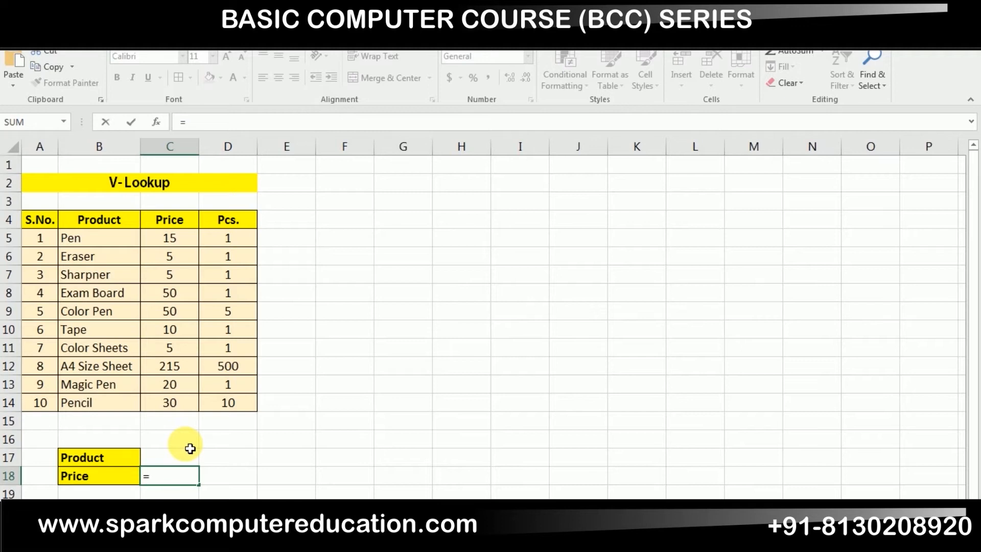
text(vl)
key(Tab)
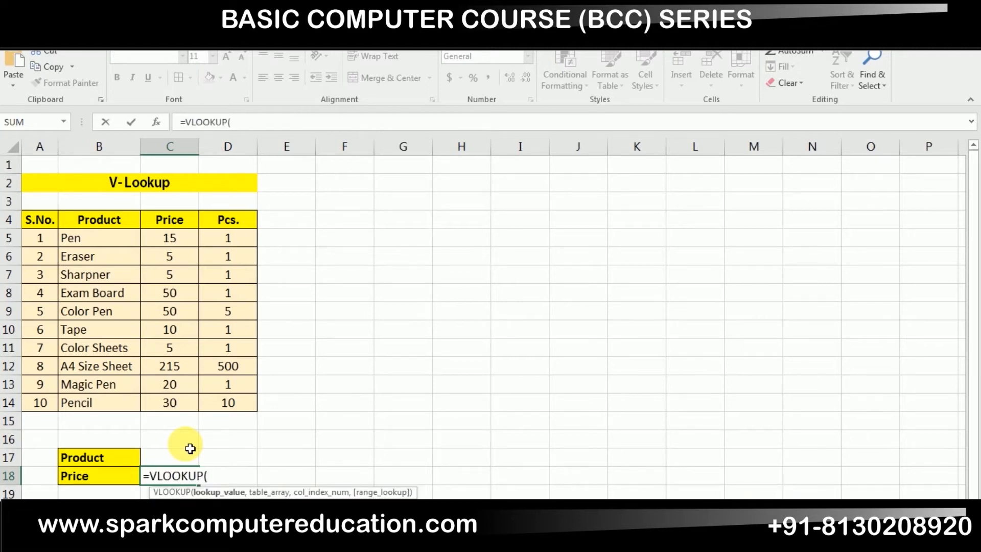
click(189, 453)
text(,)
drag(182, 407, 97, 228)
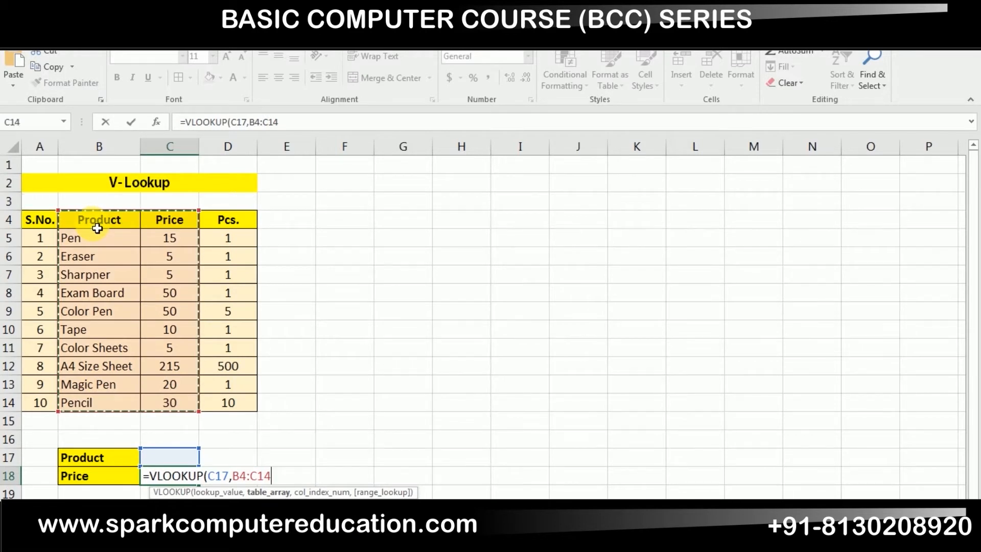
text(,)
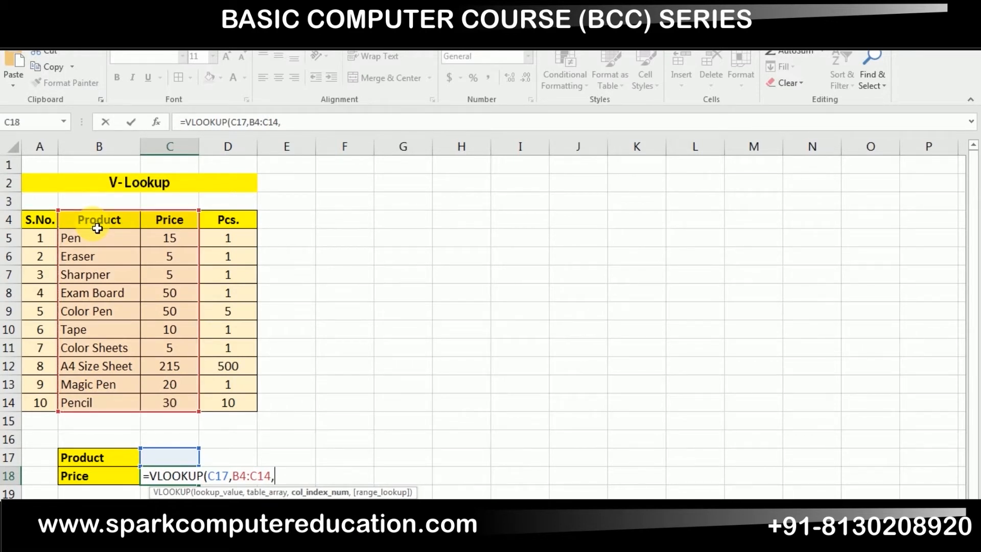
text(2,)
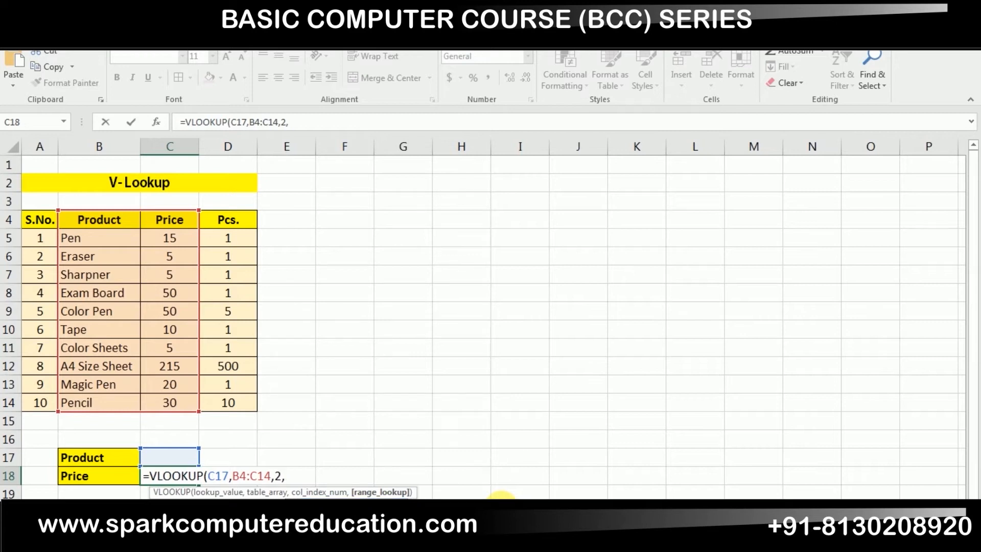
key(Return)
key(Up)
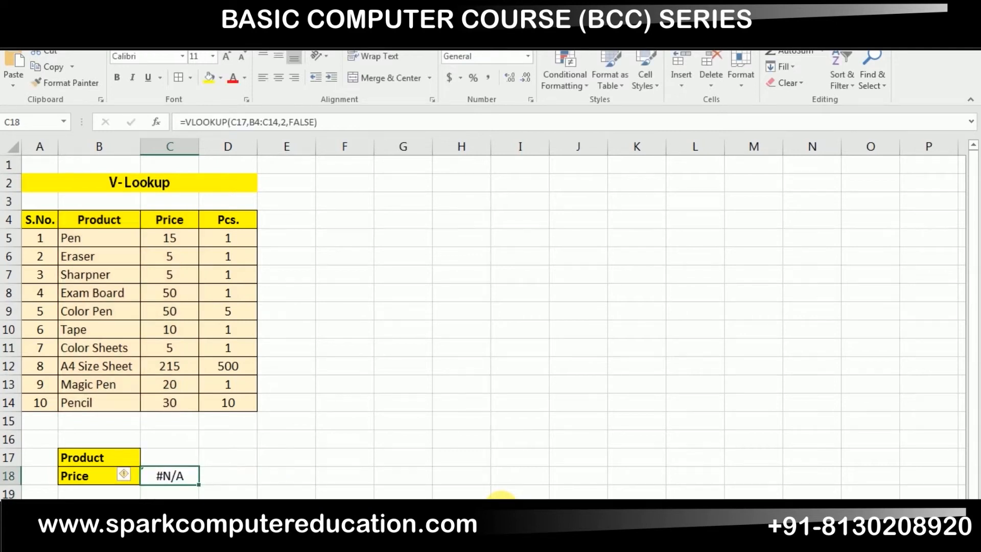
Step: Enter Tape as the product in C17 to test the price lookup
key(Up)
text(Tape)
key(Return)
Step: Replace the product in C17 with Pencil, correcting the misspelled ending
key(Up)
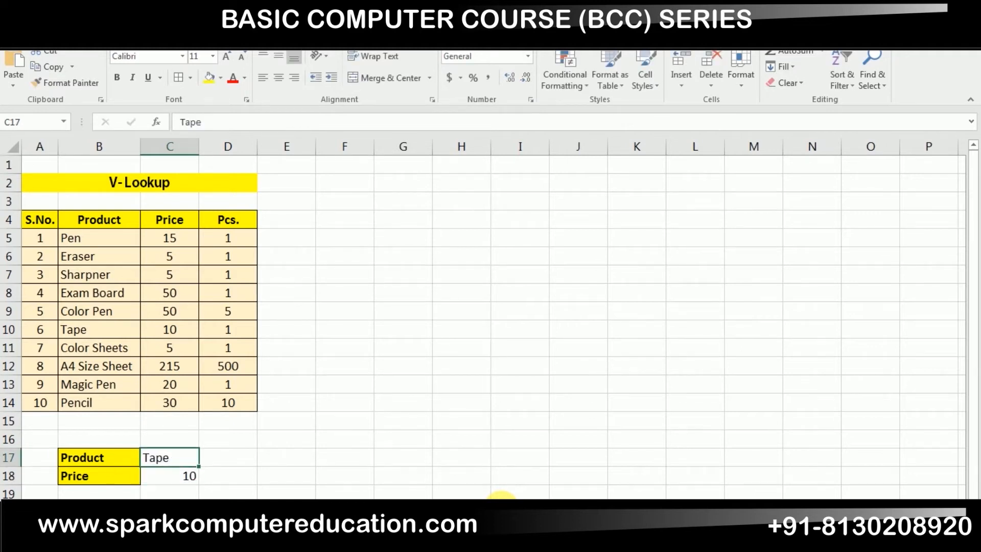
text(PEnci;)
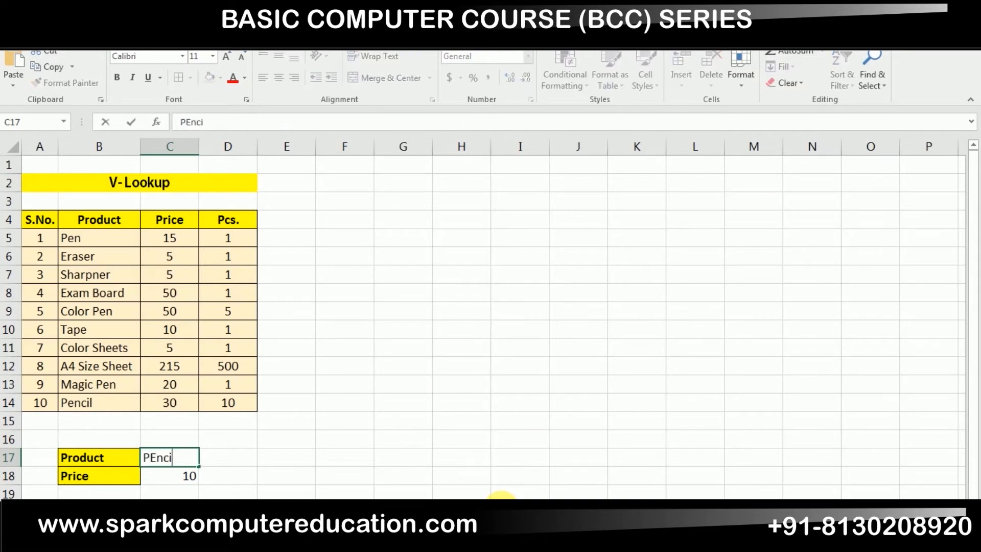
key(Return)
key(Up)
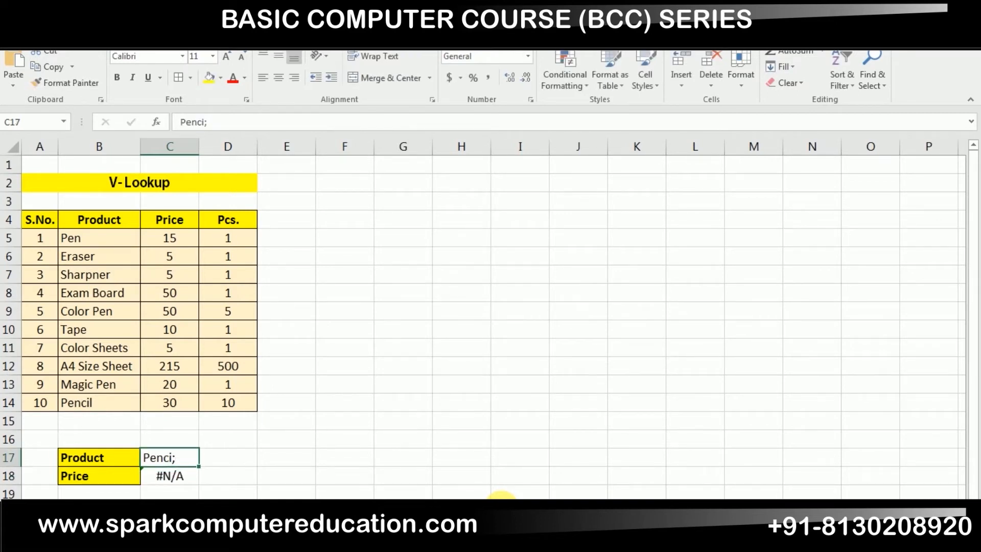
key(F2)
key(BackSpace)
text(l)
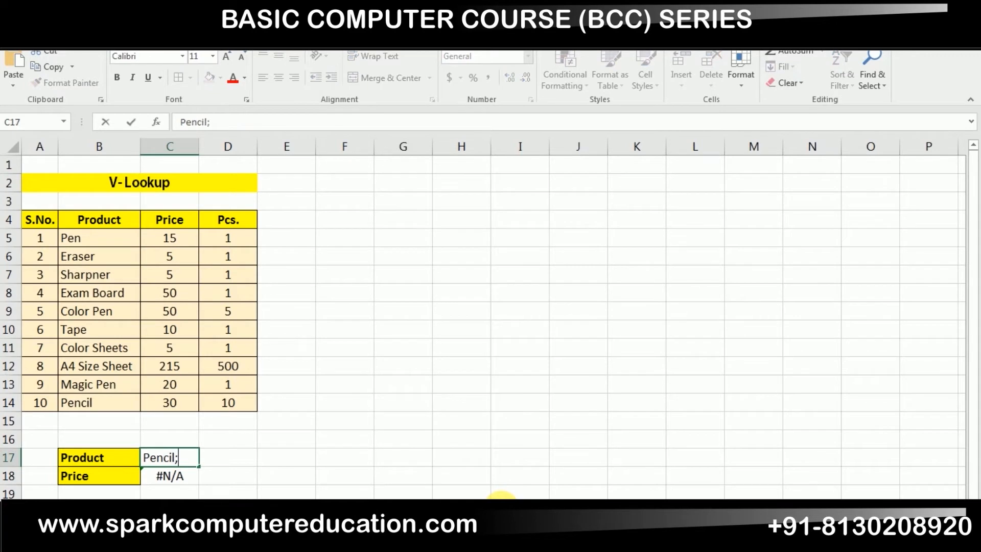
key(Return)
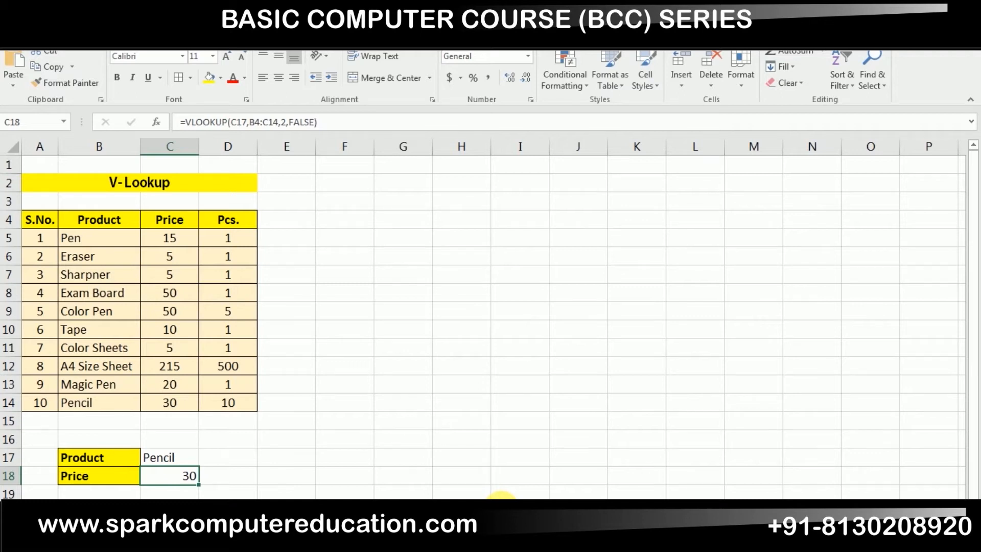
Step: Change the product in C17 to Pen to look up its price
key(Up)
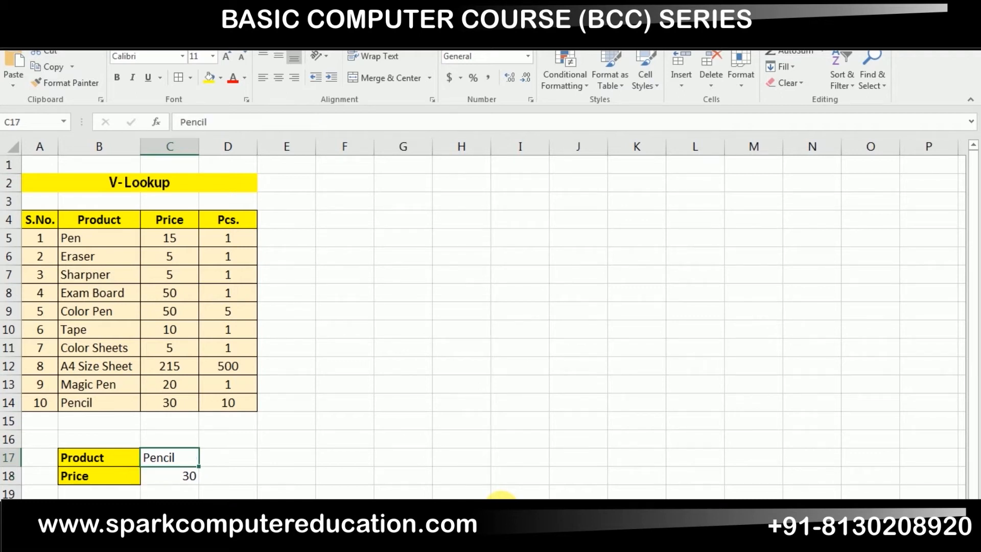
text(Pen)
key(Return)
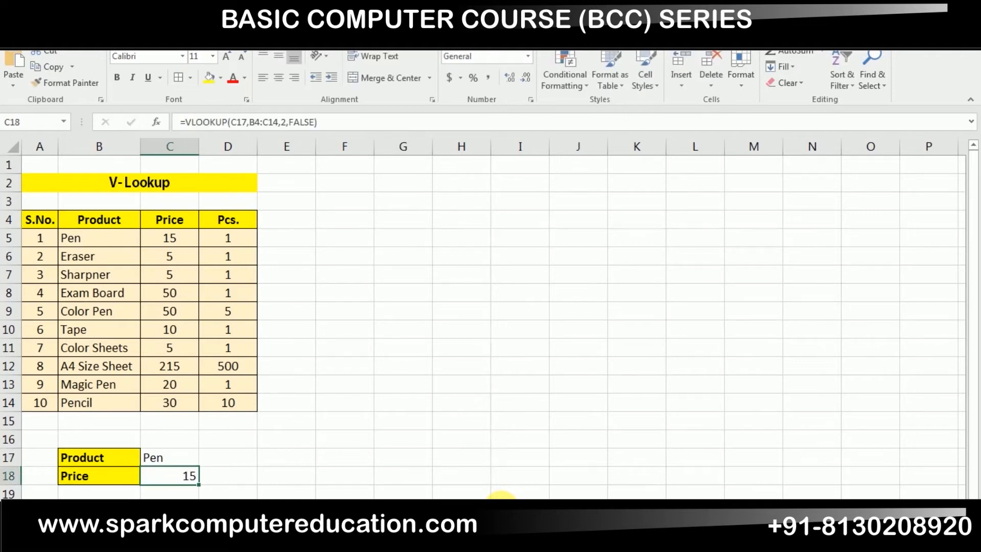
Step: Change the product in C17 to Eraser to look up its price
key(Up)
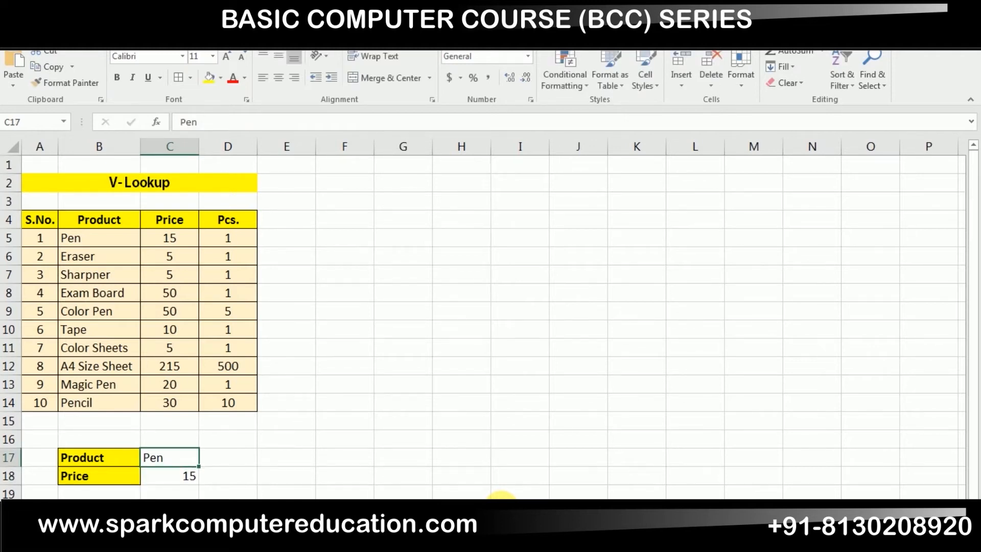
text(Erasetr)
key(BackSpace)
key(BackSpace)
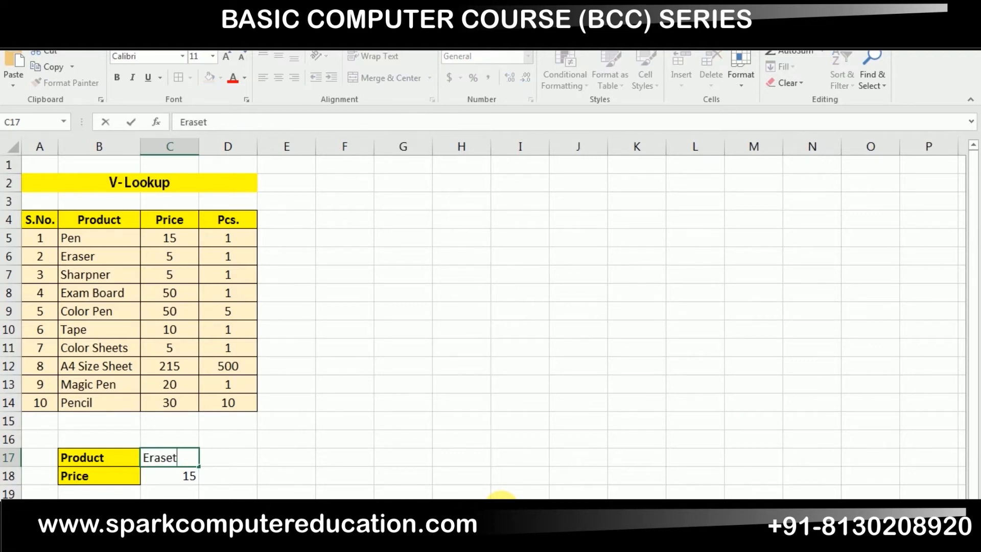
text(r)
key(Return)
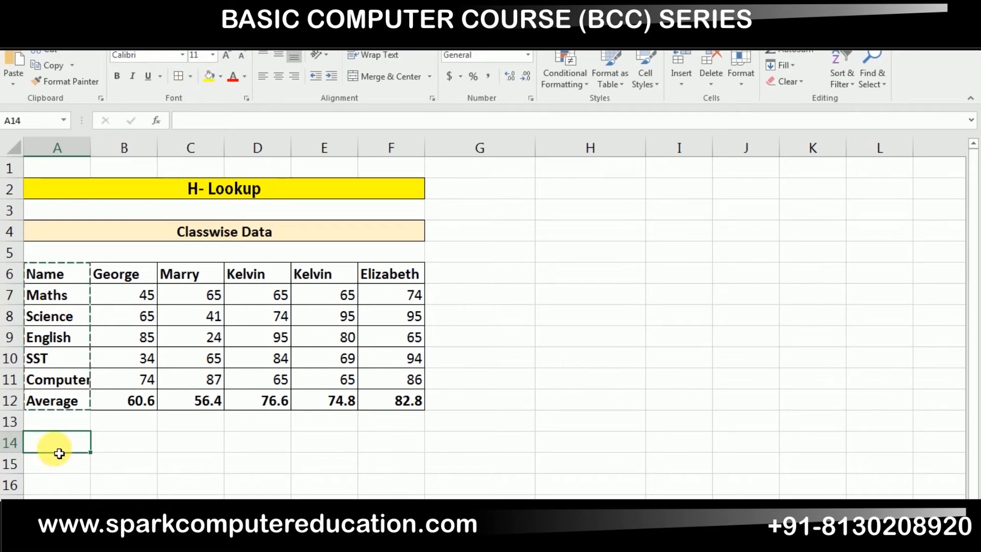
Step: Paste the copied row labels, Name through Average, below the Classwise Data table starting at A14
text(Name Maths Science English SST Computer Average)
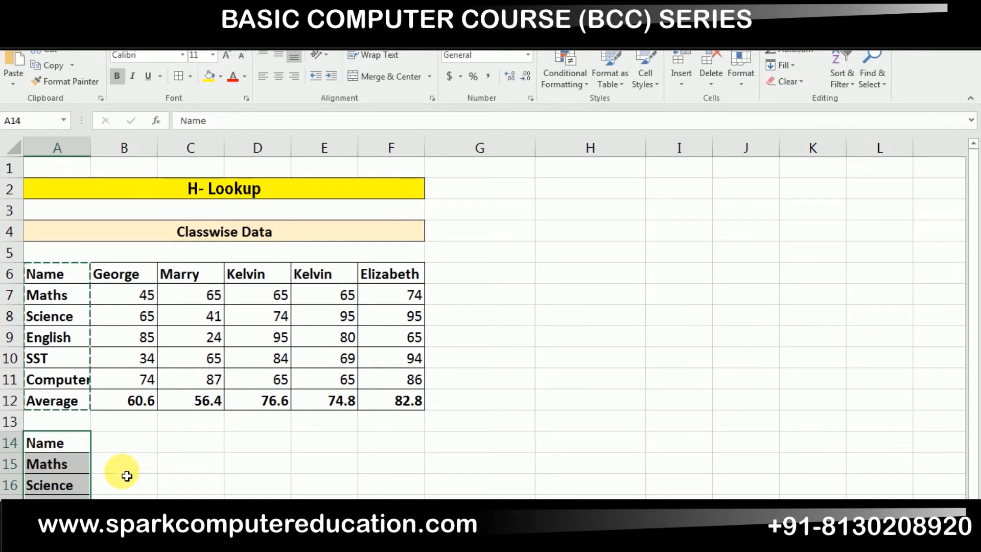
scroll(127, 476, down, 1)
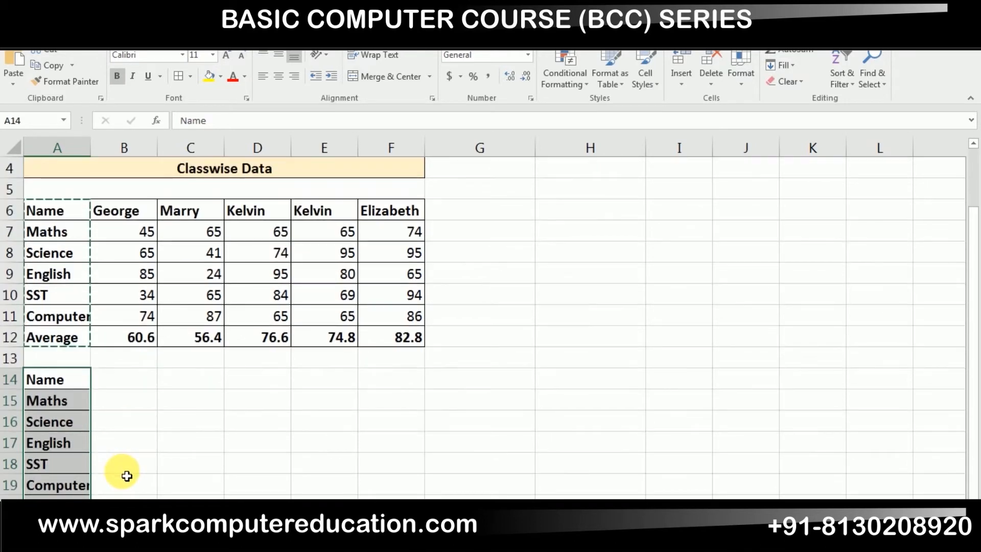
key(Escape)
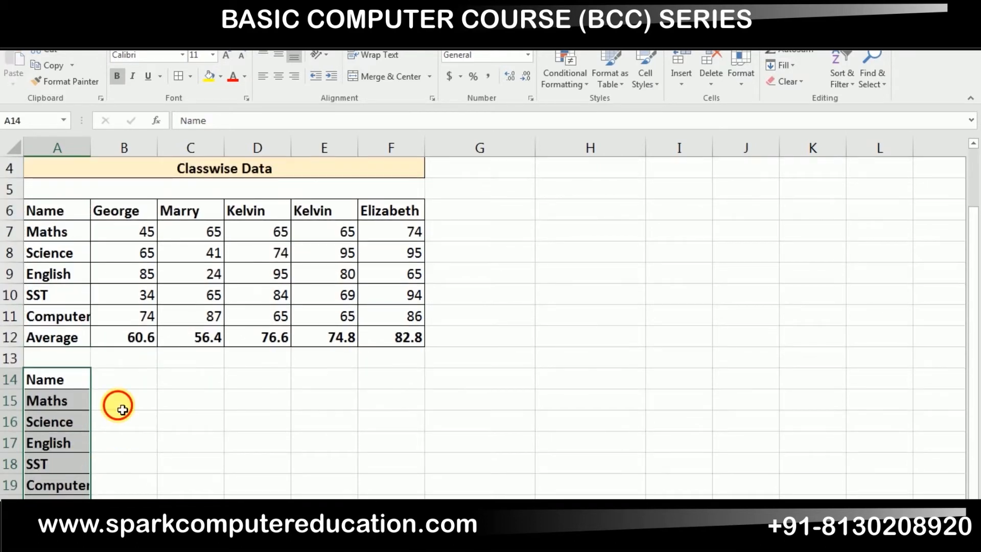
Step: Enter an HLOOKUP formula in B15 that looks up B14 in A6:F12 and returns row 2 with an exact match (FALSE)
click(122, 410)
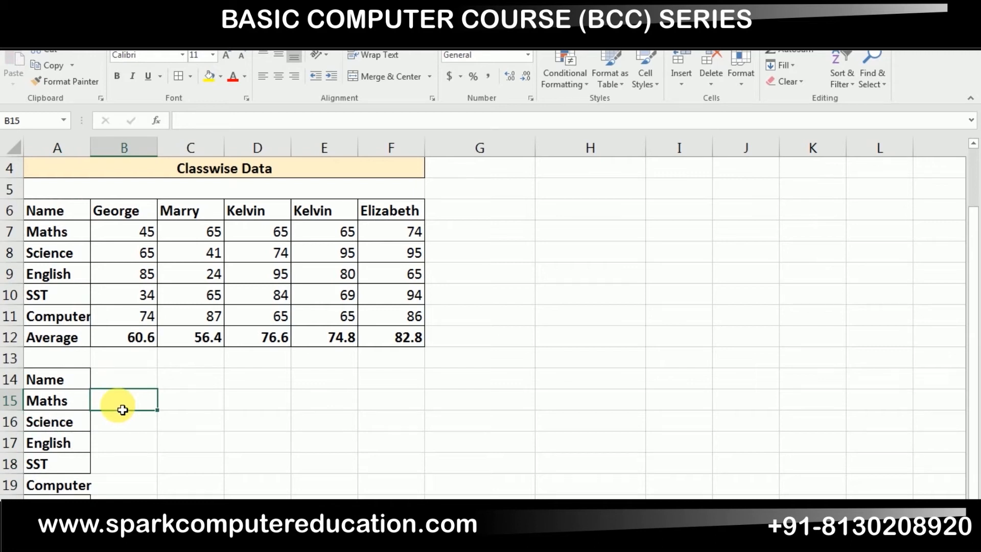
text(=)
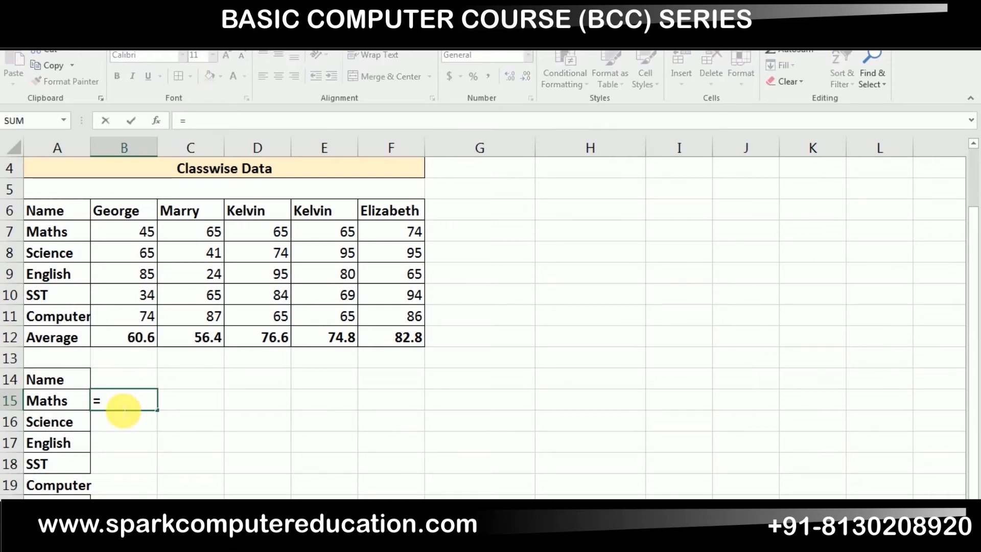
text(hl)
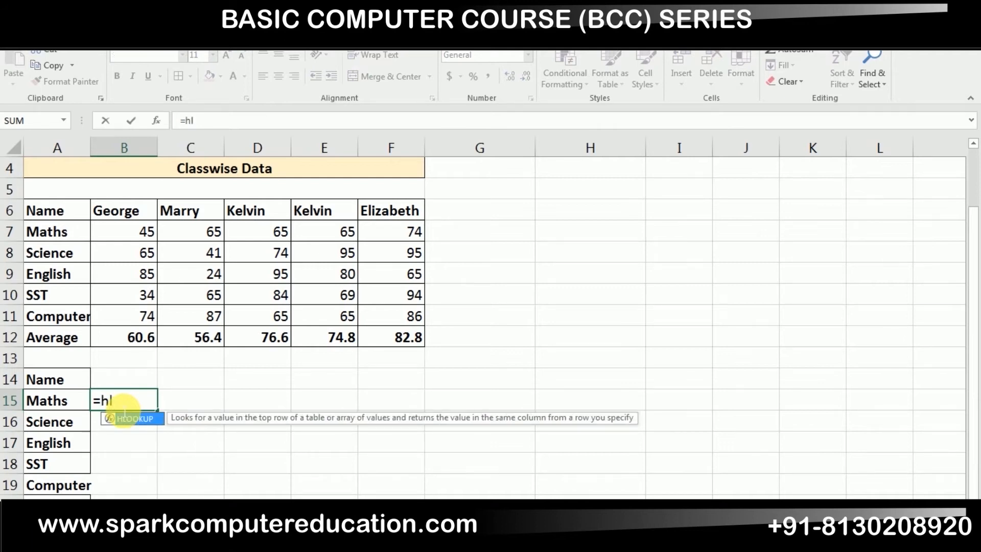
key(Tab)
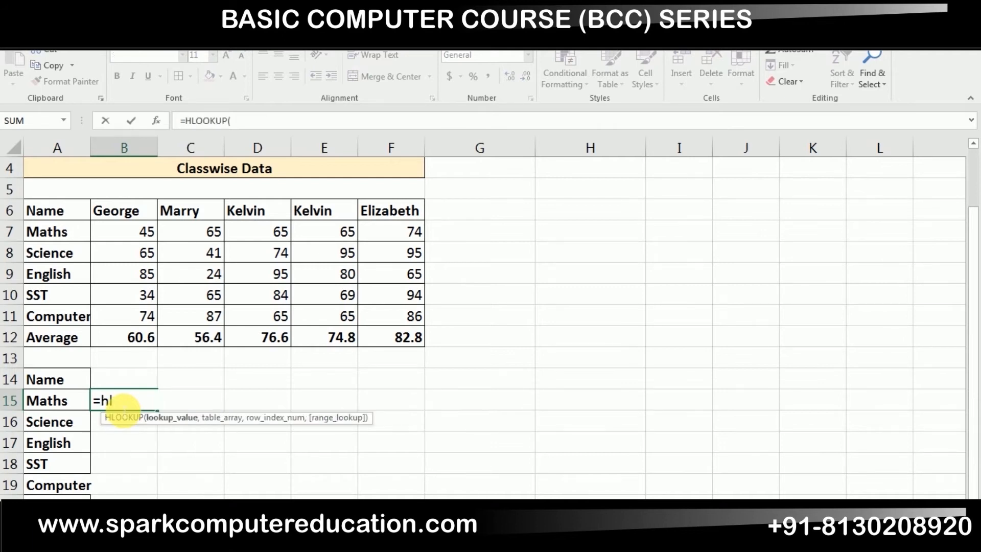
click(126, 378)
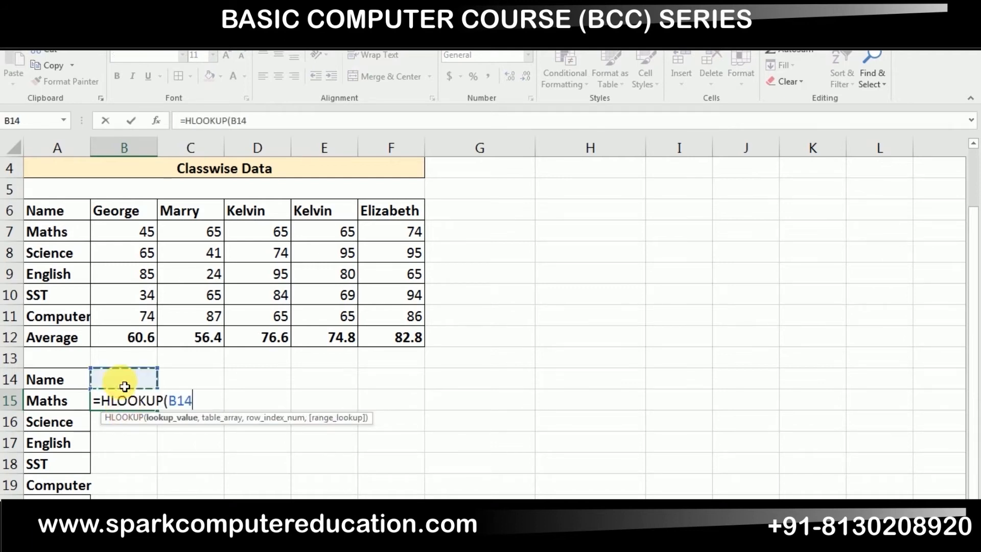
text(,)
drag(56, 212, 396, 337)
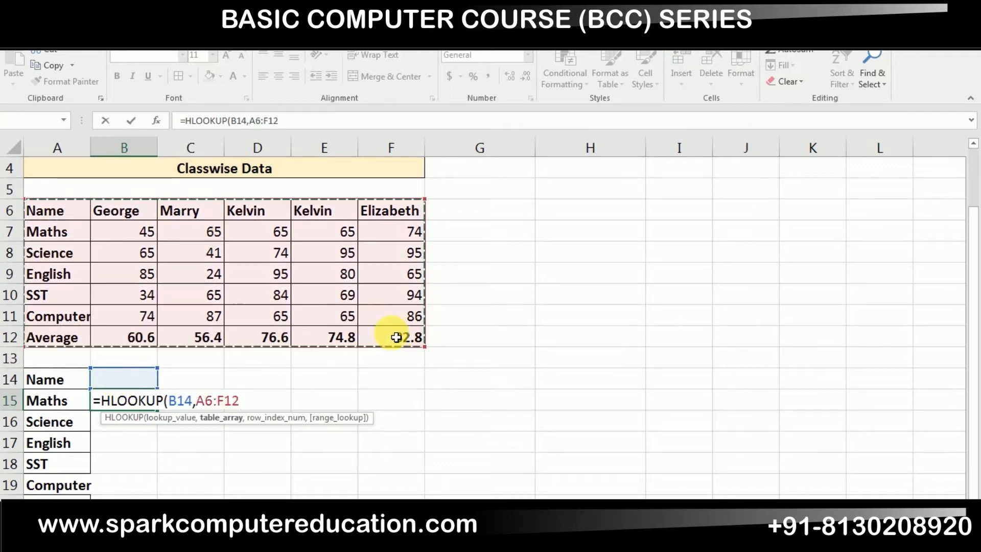
text(,)
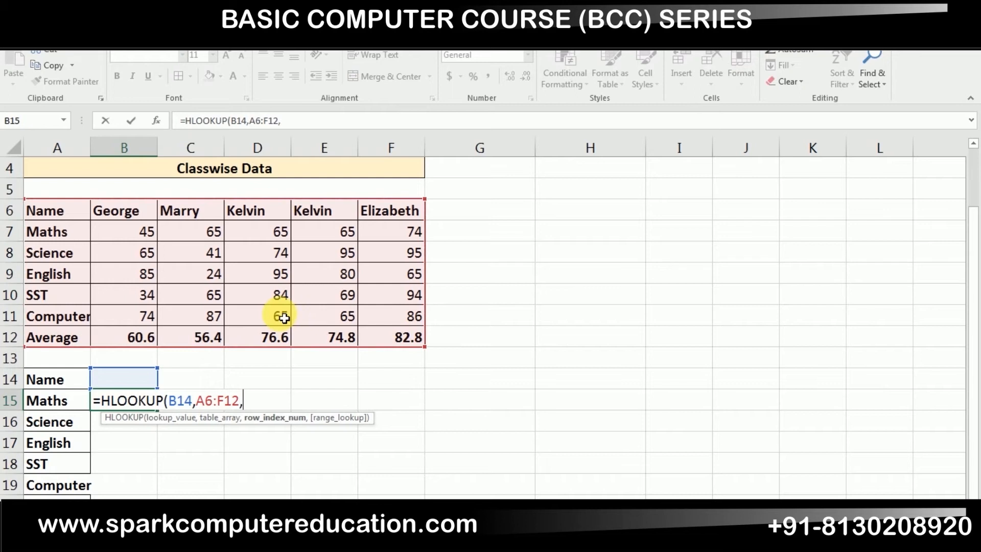
text(2,)
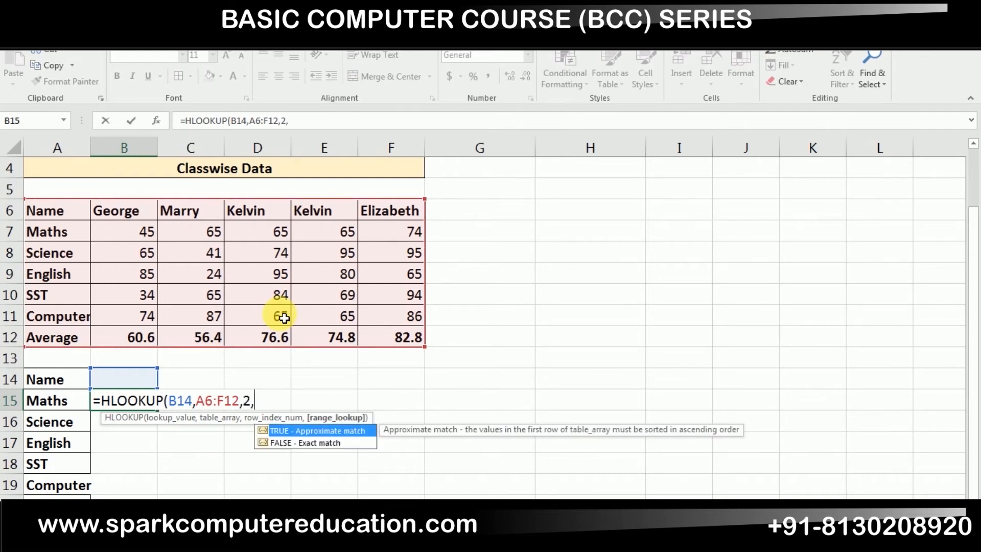
click(322, 443)
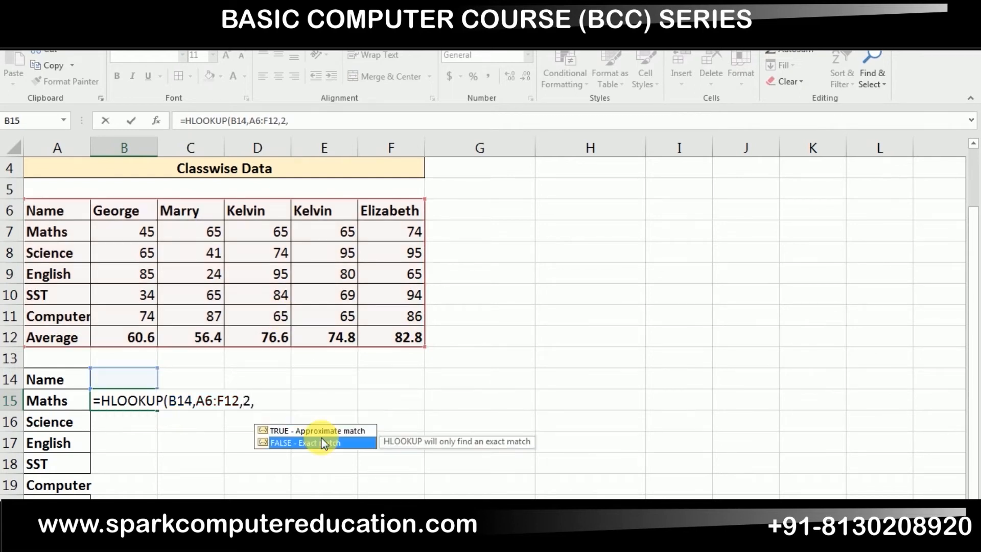
double_click(320, 443)
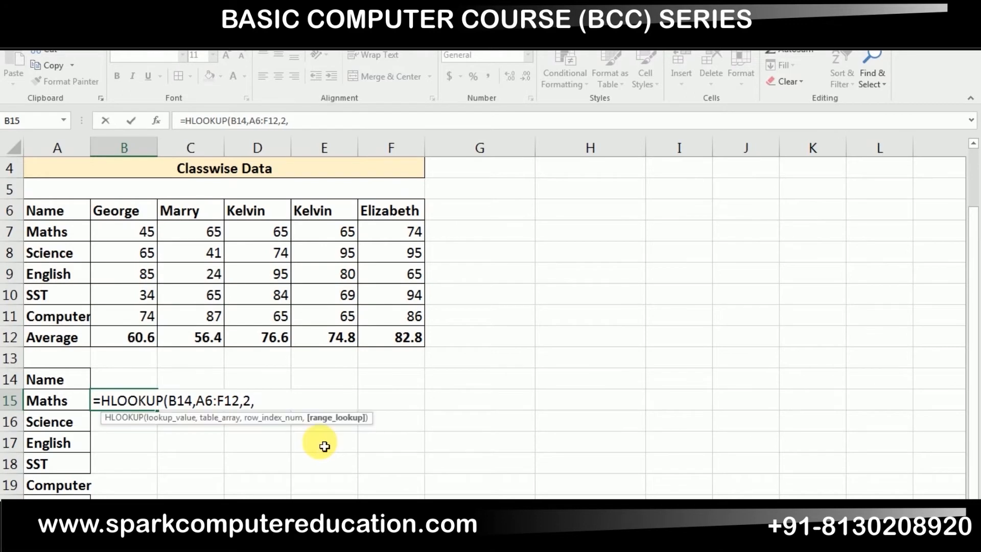
text())
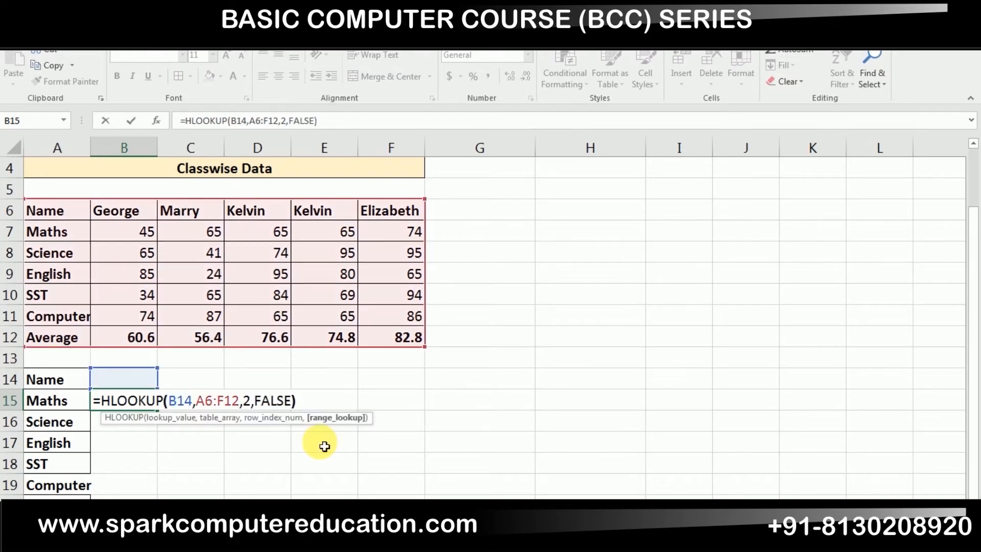
key(Return)
Step: Enter the first student's name in B14 and fill the Maths formula from B15 down through the remaining subject rows
click(141, 385)
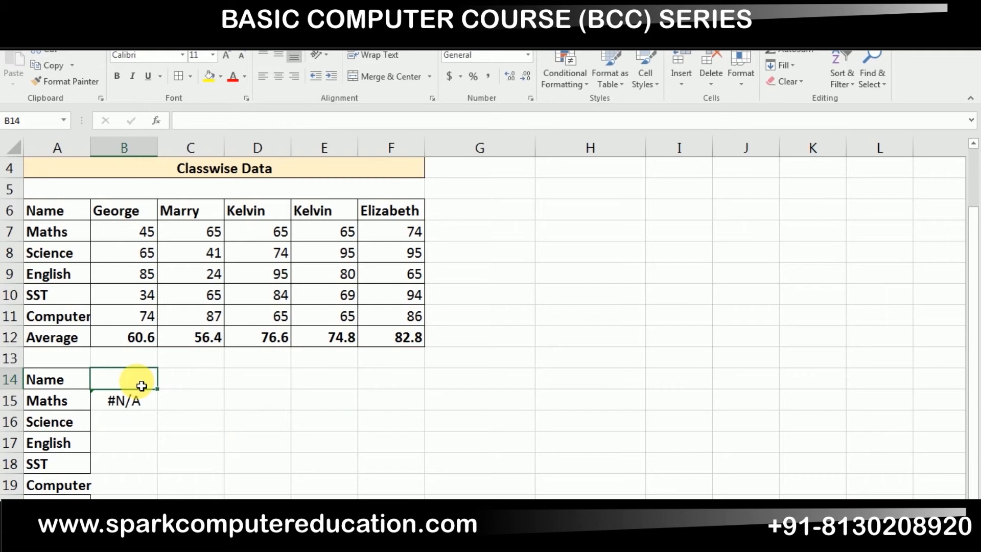
text(George)
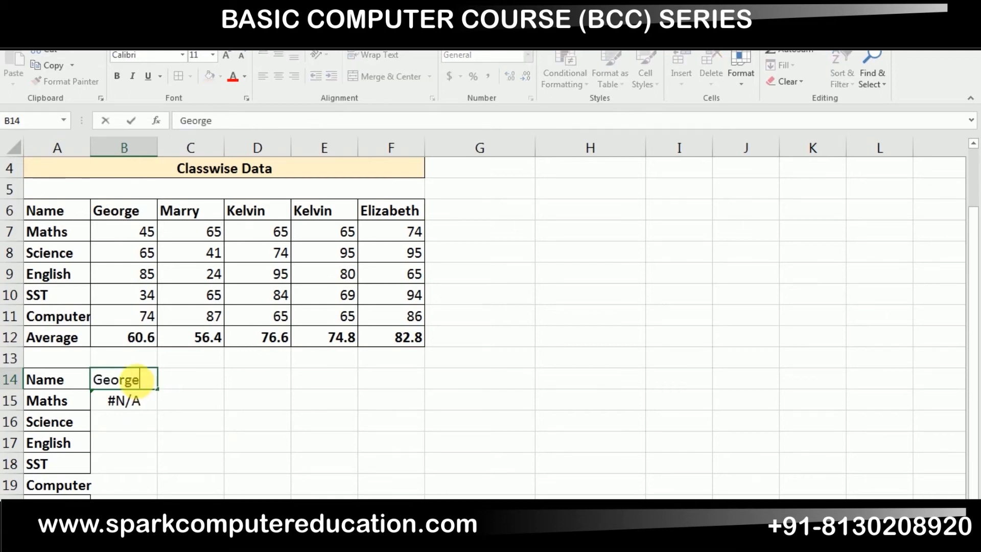
key(Return)
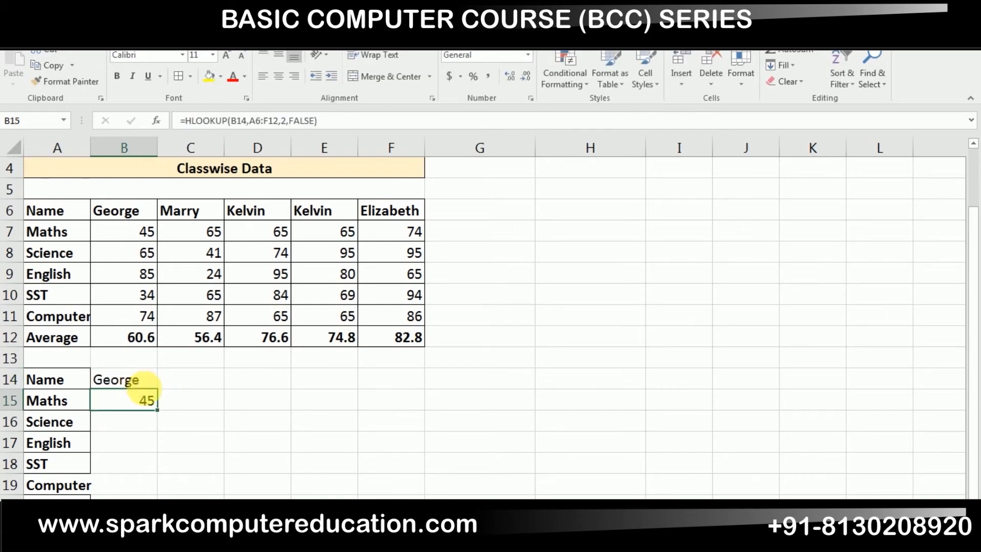
drag(157, 410, 155, 495)
click(193, 483)
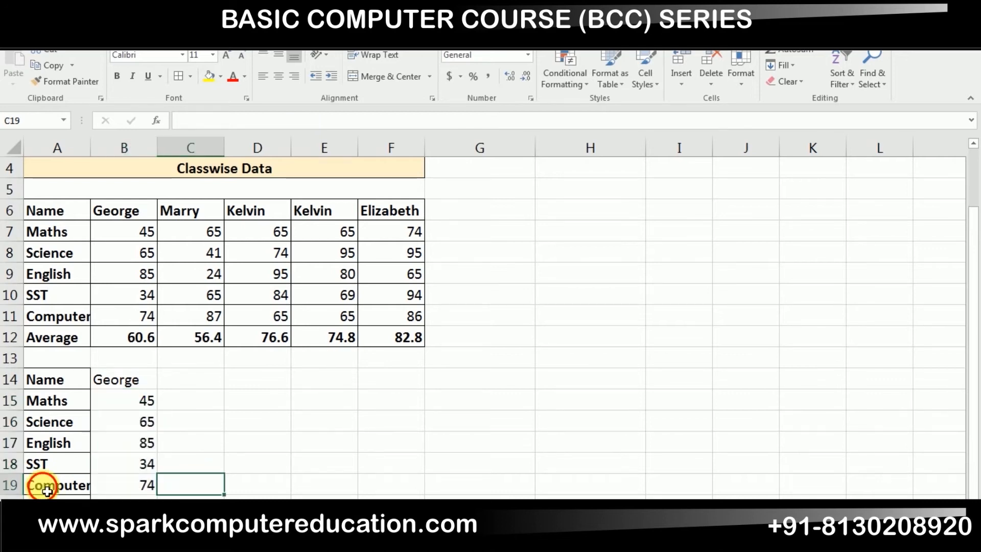
Step: AutoFit the width of column A to the Computer label in A19
click(47, 491)
key(alt+h)
key(o)
key(i)
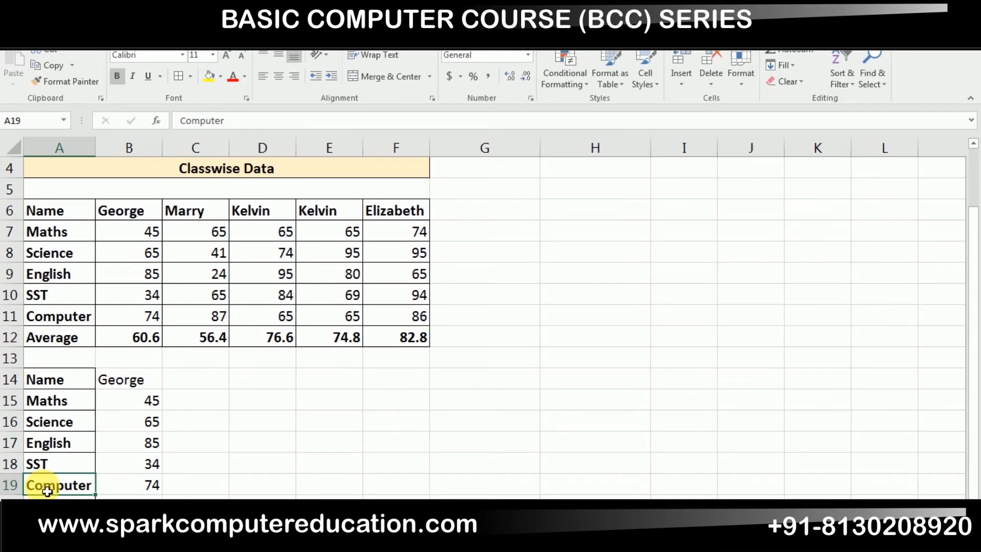
Step: Undo the recent changes back to before the column A AutoFit and the formula fill below B15
drag(103, 377, 143, 495)
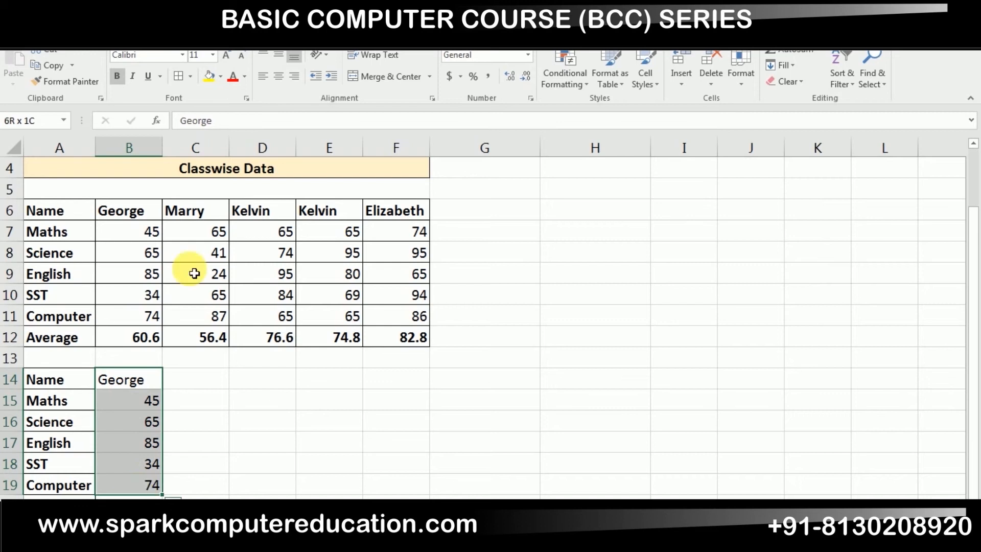
click(226, 461)
text(z)
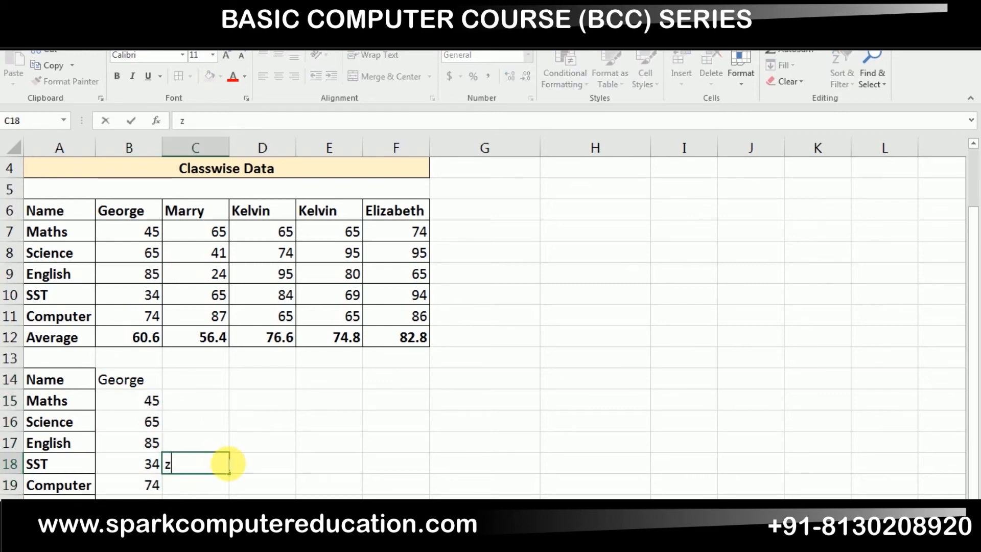
click(228, 428)
key(ctrl+z)
key(ctrl+z)
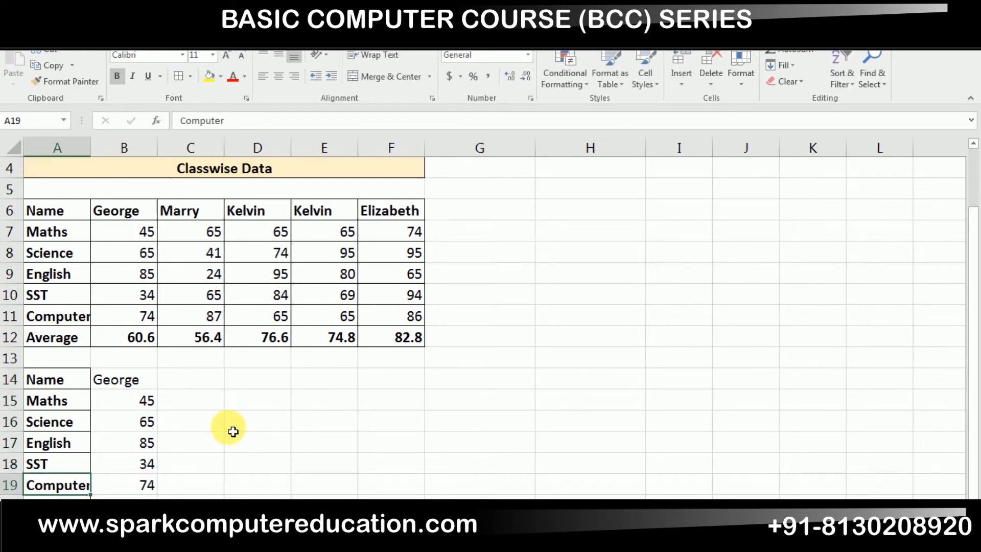
key(ctrl+z)
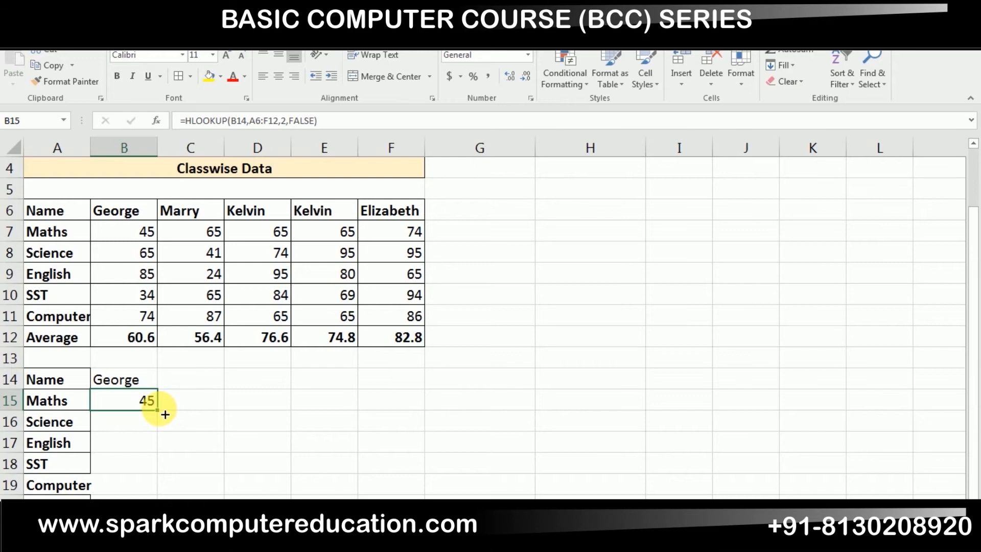
Step: Fill the HLOOKUP formula from B15 down through the remaining rows and AutoFit column A to the Computer label in A19
drag(165, 414, 163, 499)
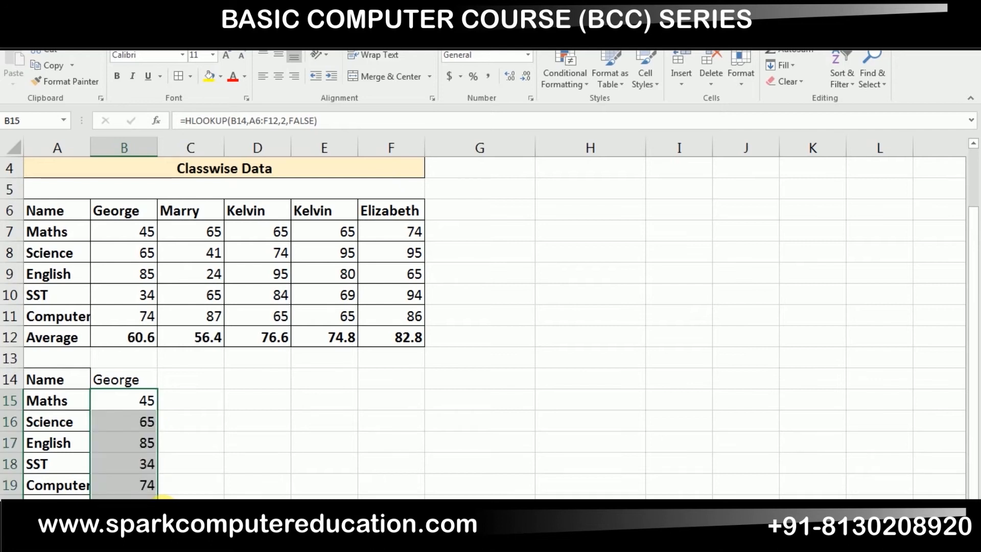
click(67, 489)
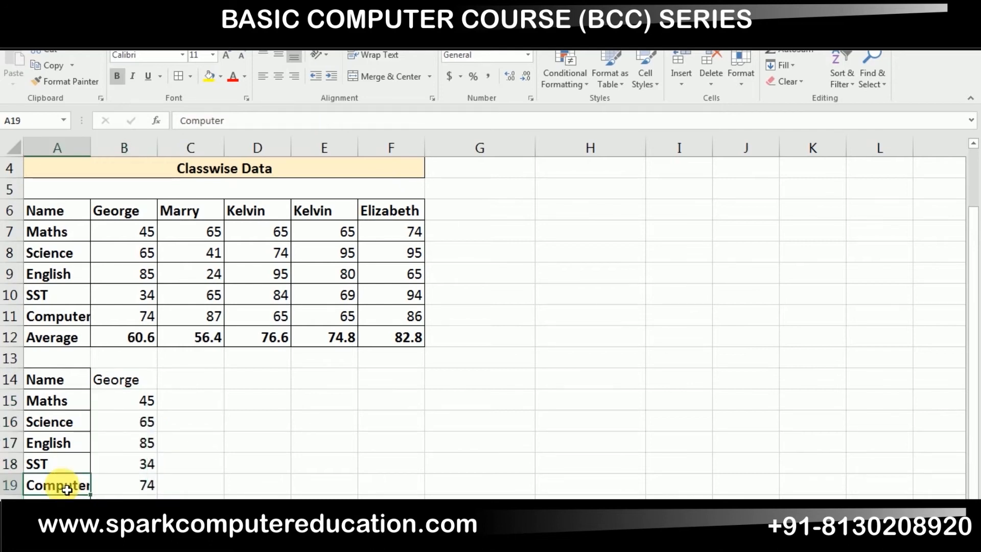
key(alt+h)
key(o)
key(i)
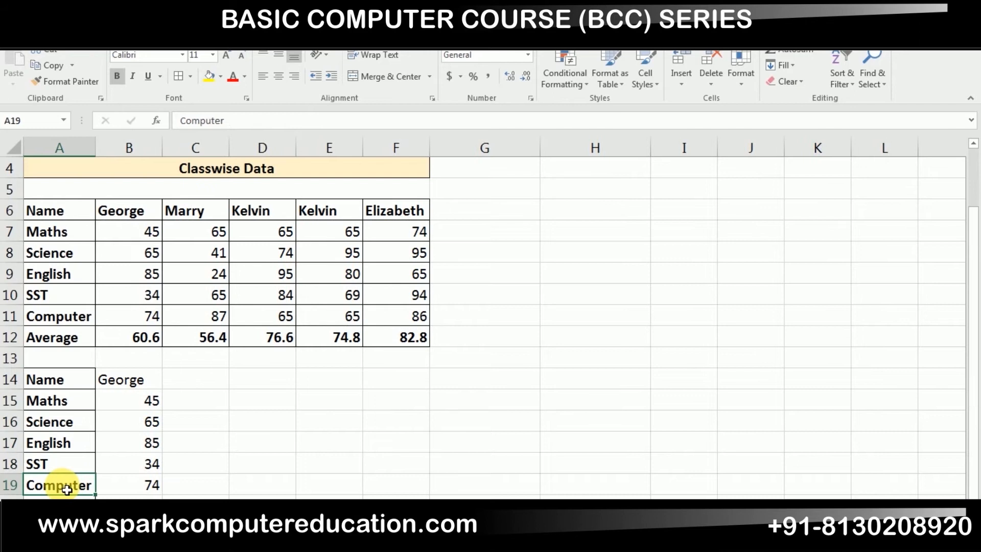
Step: Replace the lookup name in B14 with the second student's name from the Classwise Data header row
click(126, 379)
text(Mar)
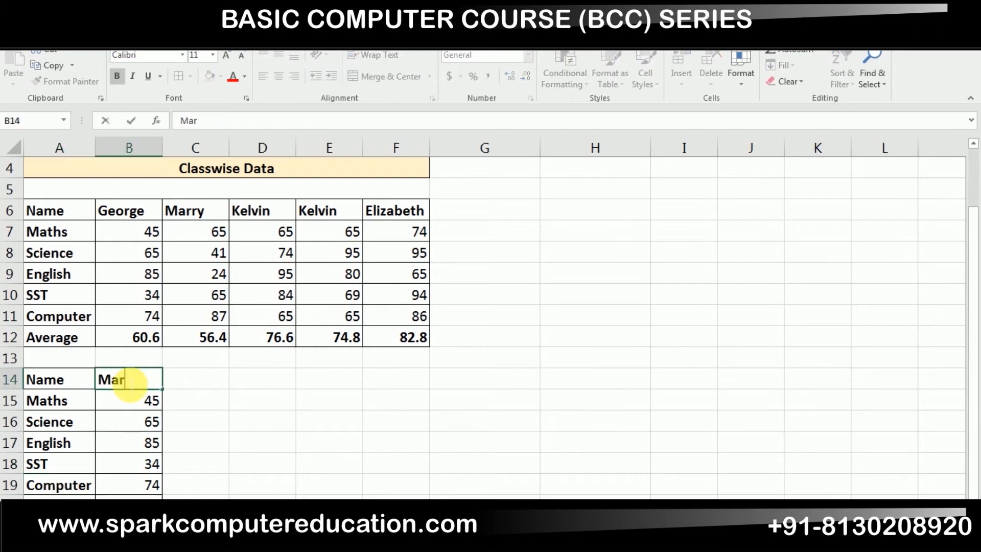
text(ry)
key(Return)
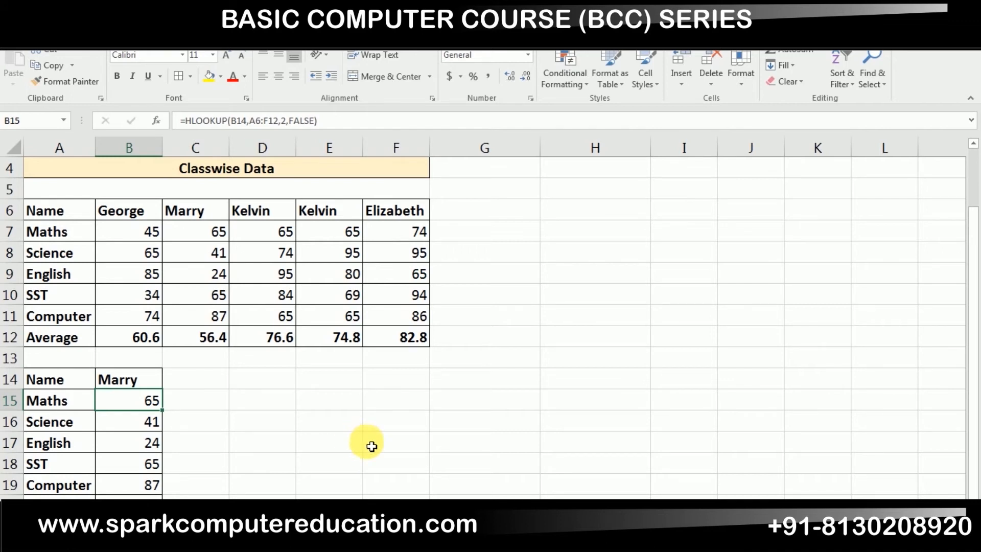
key(Up)
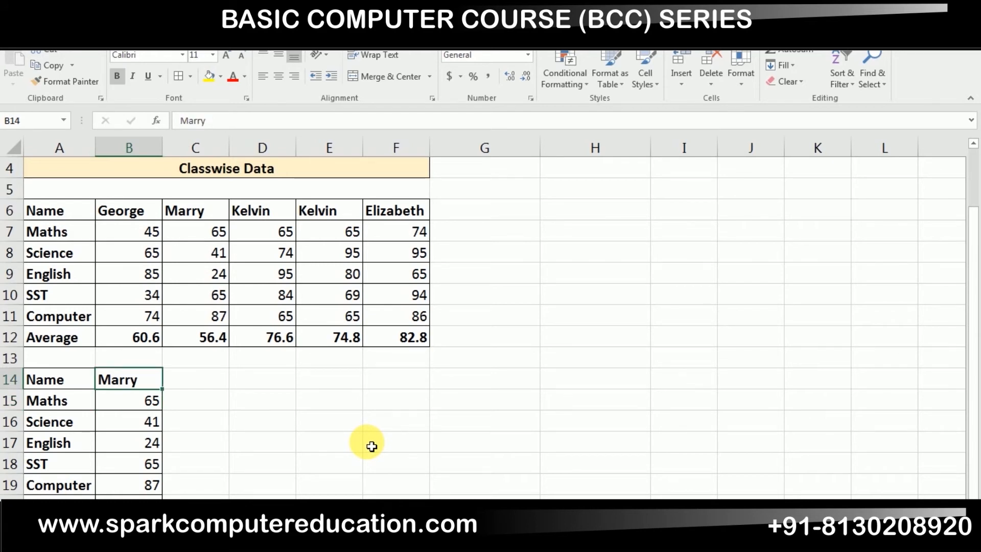
key(Down)
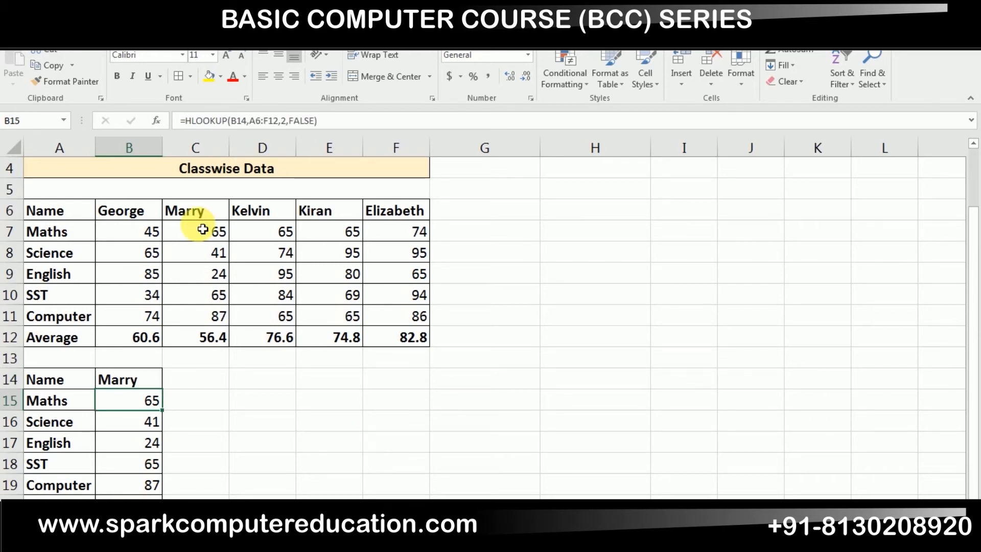